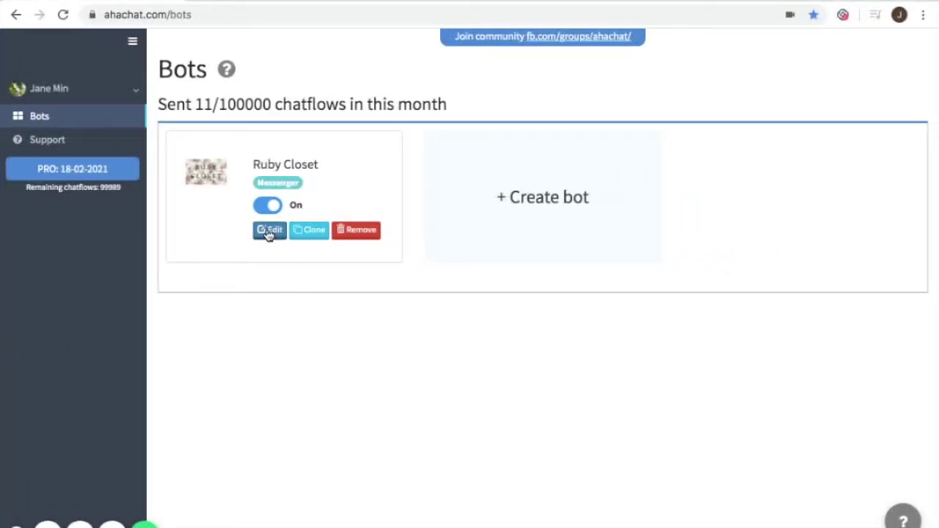
- Open the Ruby Closet bot for editing and create a new broadcast named Promo Broadcast
left_click(268, 231)
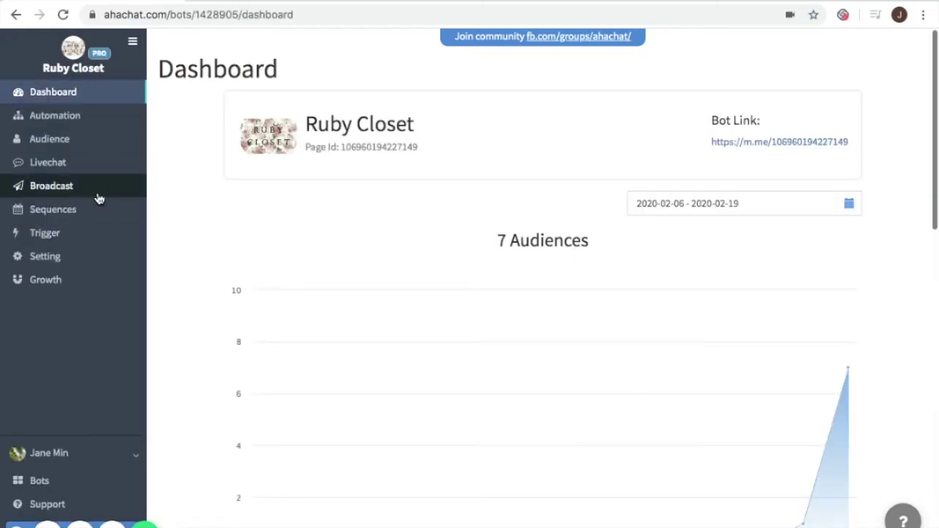
left_click(65, 196)
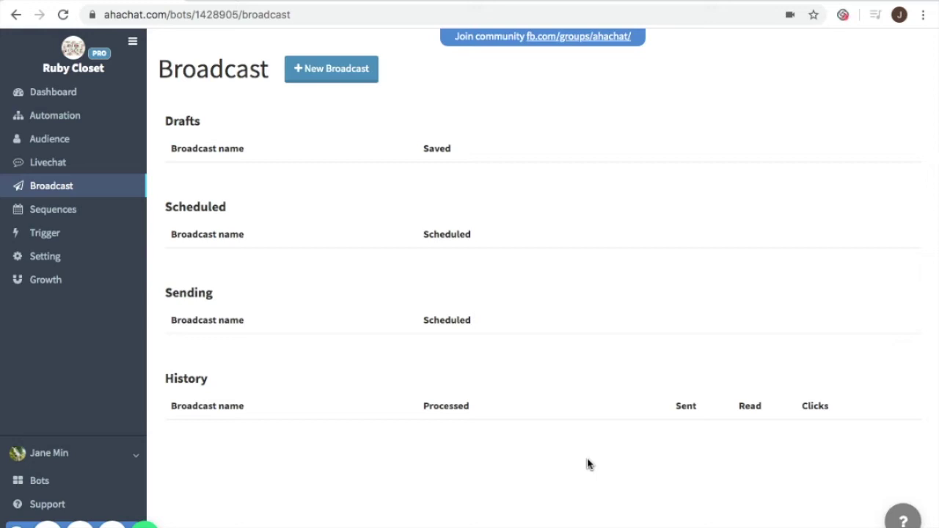
left_click(358, 70)
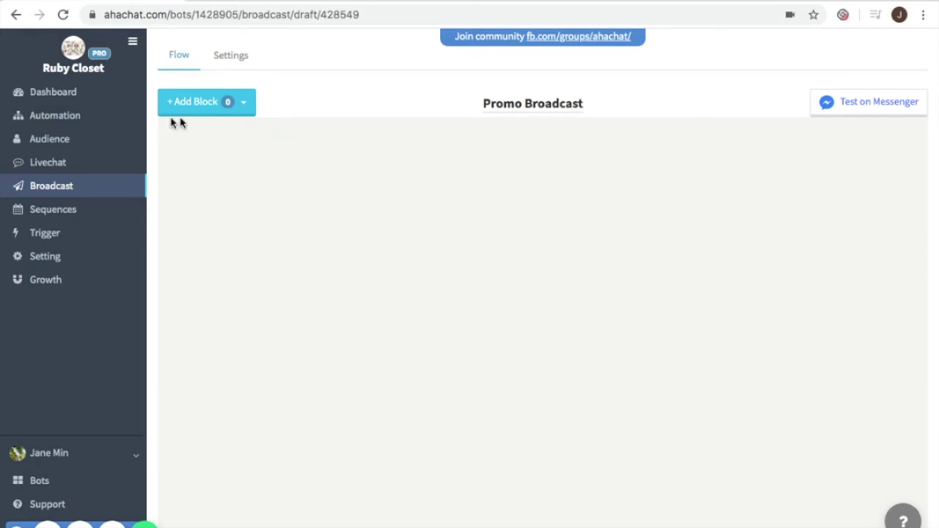
- Add two conversation blocks to the flow and arrange them with the second one lower and to the left of the first
left_click(222, 106)
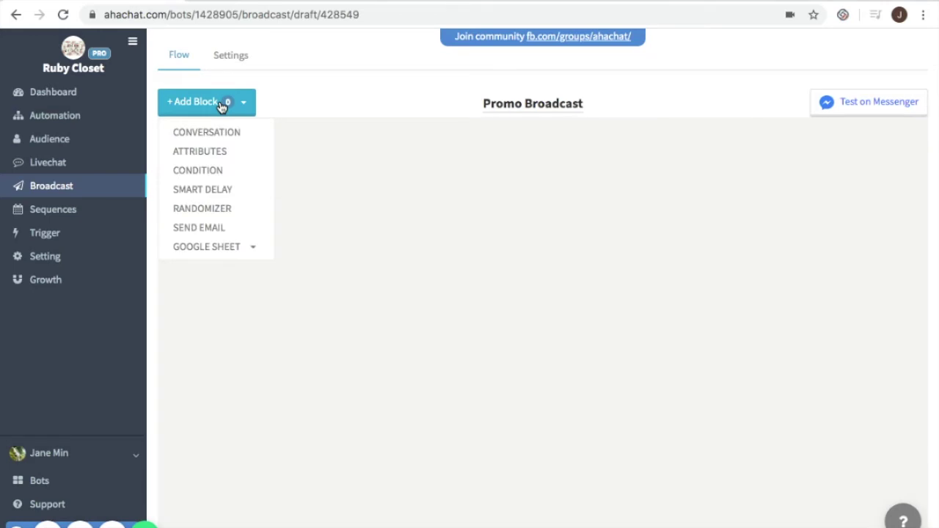
left_click(243, 136)
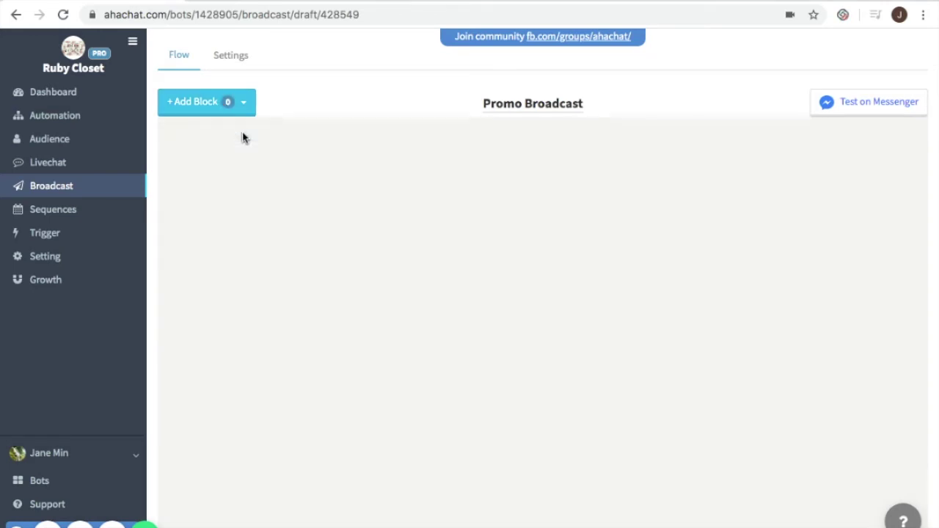
left_click(228, 110)
left_click(226, 131)
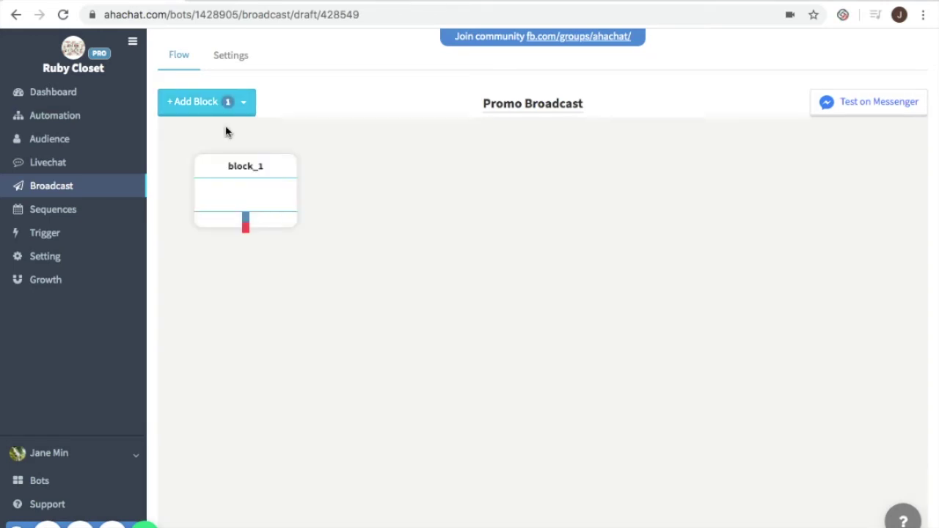
left_click_drag(256, 182, 547, 197)
left_click_drag(267, 212, 406, 321)
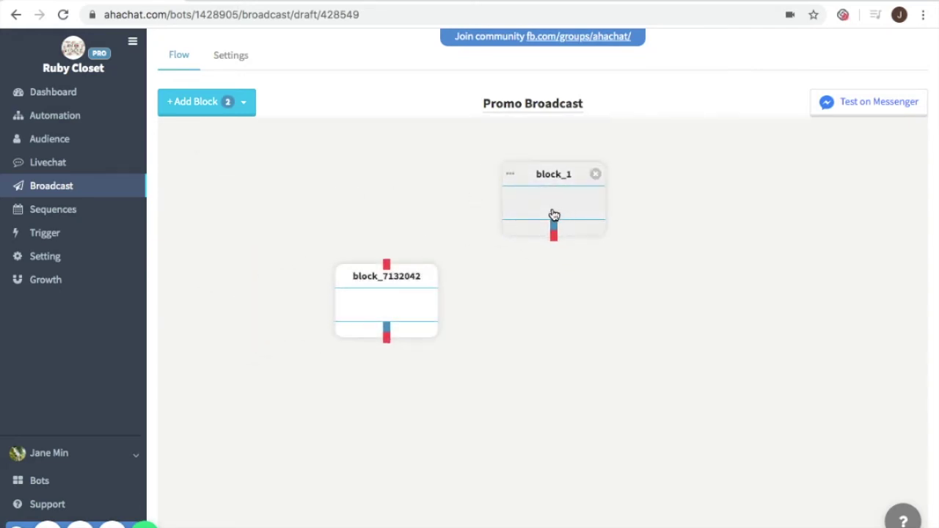
- Review the promo block's bot messages, its Blue, Purple and Red buttons and its branching options, and save the block
left_click(526, 210)
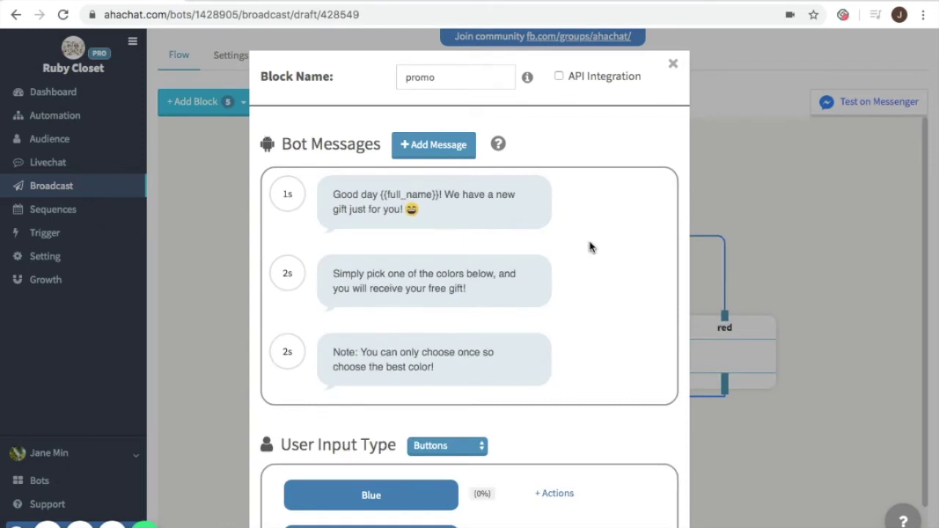
scroll(538, 331, "down", 2)
scroll(538, 334, "up", 1)
scroll(538, 334, "down", 1)
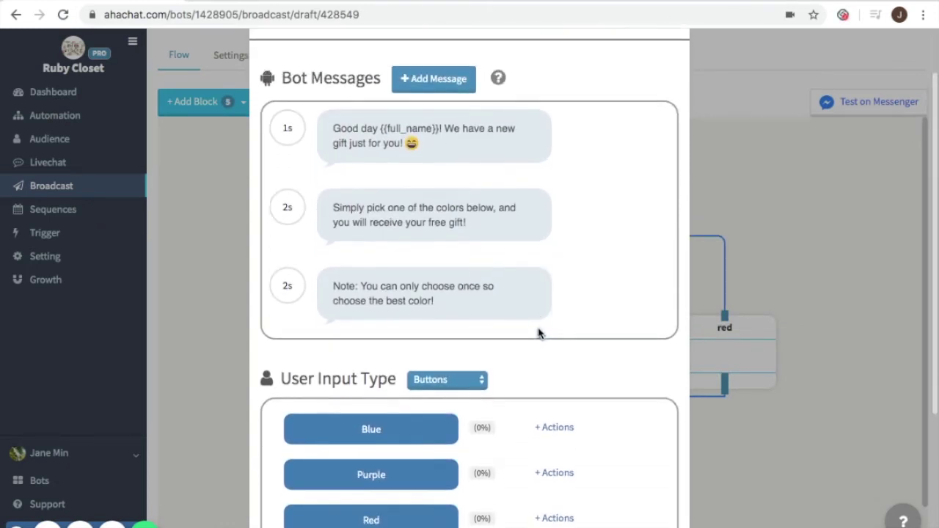
scroll(562, 323, "down", 2)
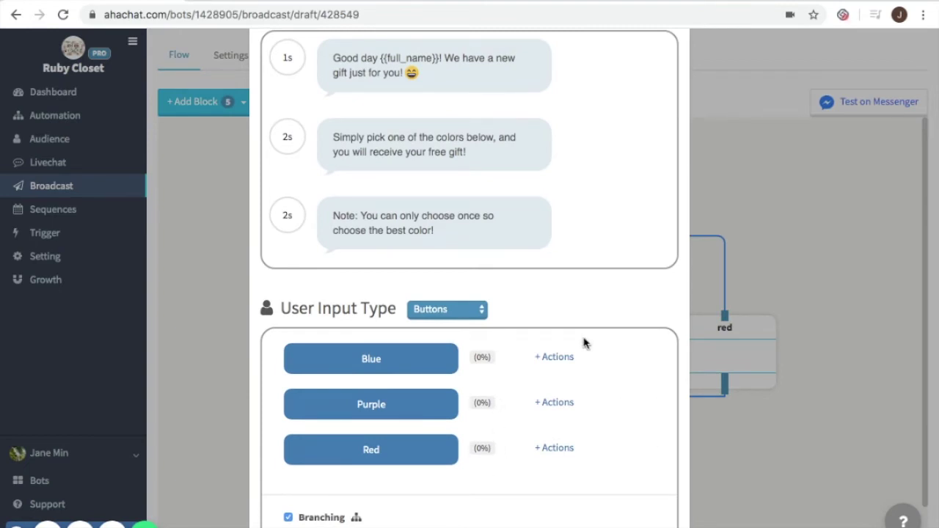
scroll(587, 383, "down", 4)
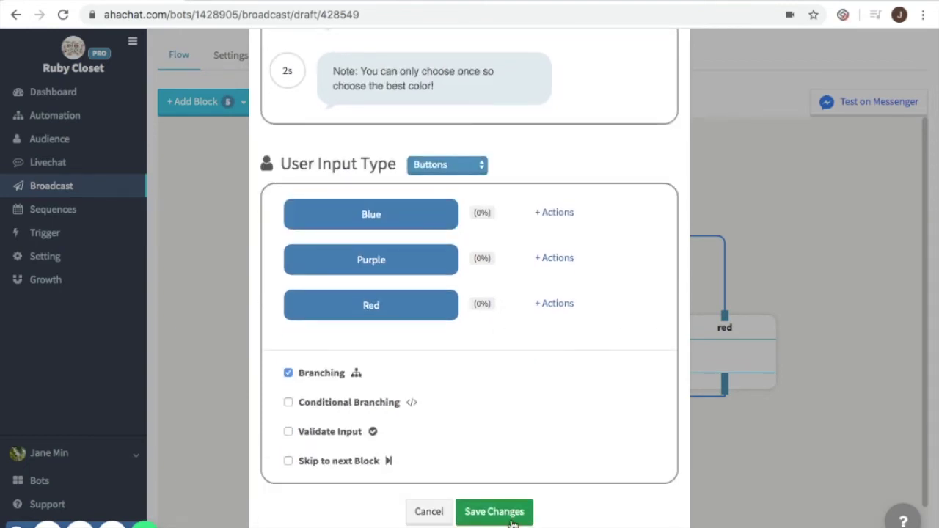
left_click(512, 519)
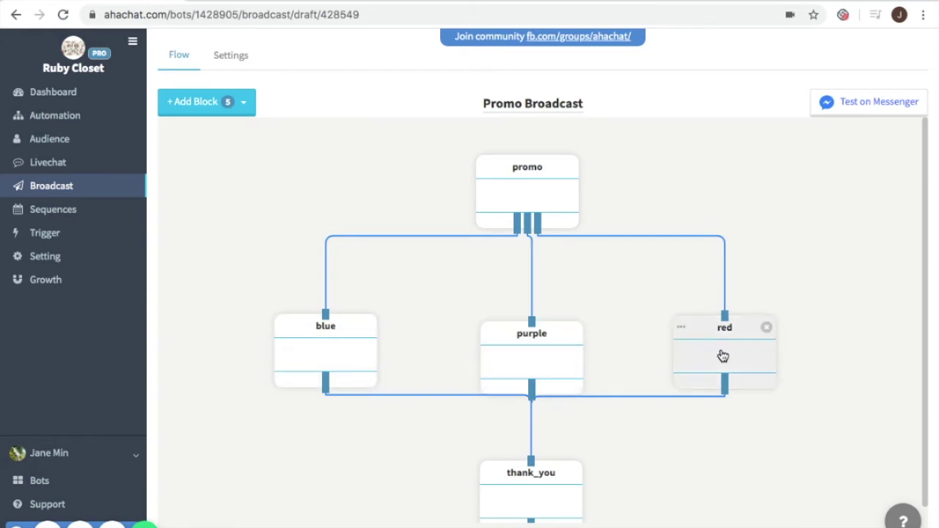
- Review the blue block's messages, coupon image and email text input, and save the block
left_click(344, 354)
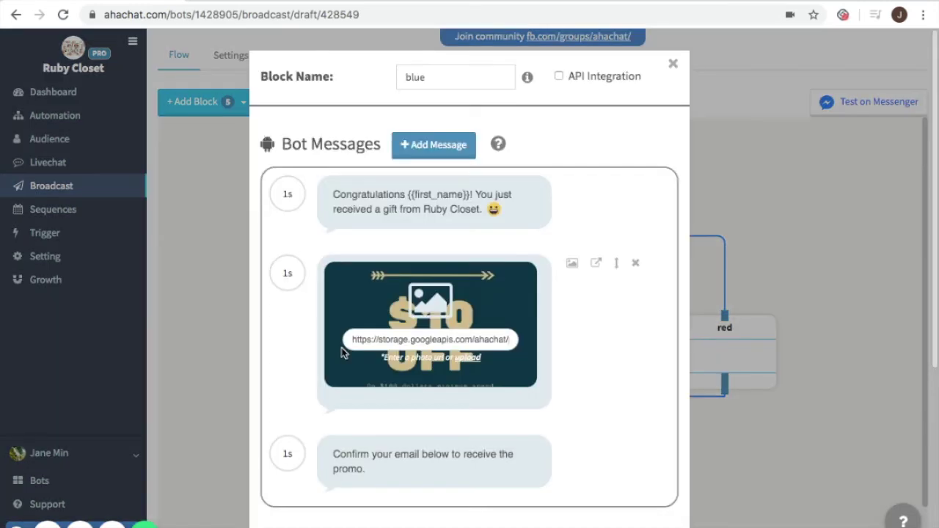
scroll(552, 348, "down", 1)
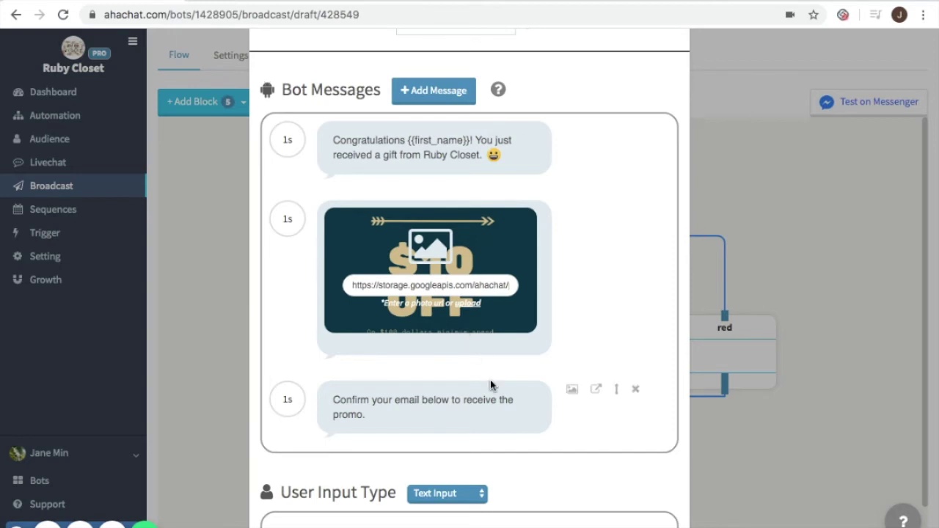
scroll(490, 383, "down", 2)
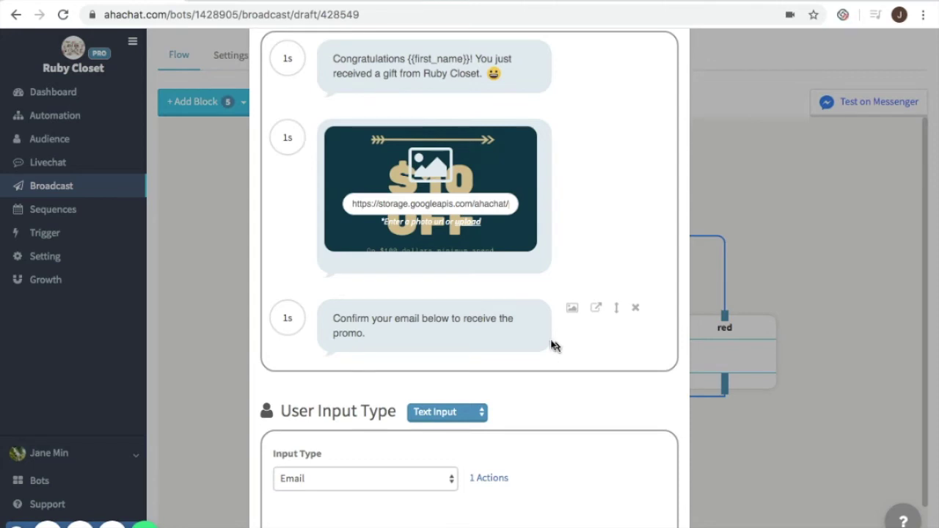
scroll(586, 351, "down", 3)
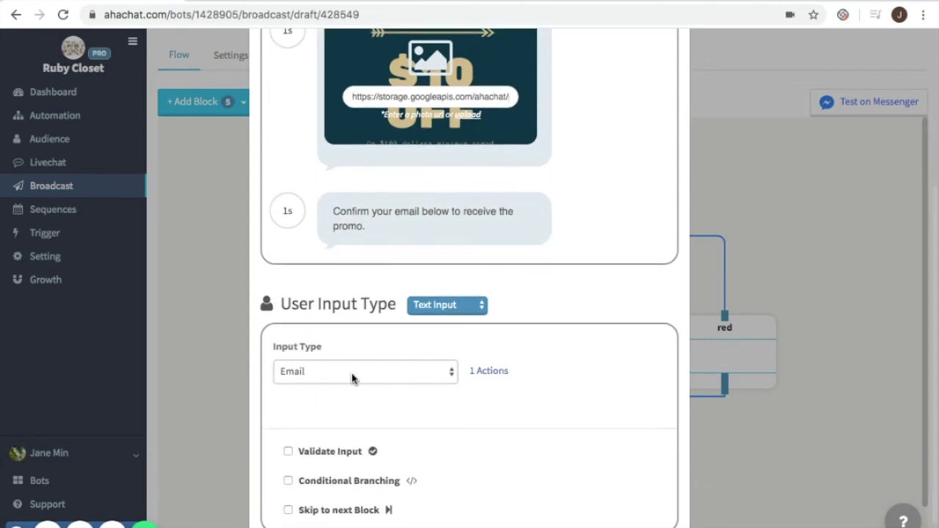
scroll(553, 376, "down", 2)
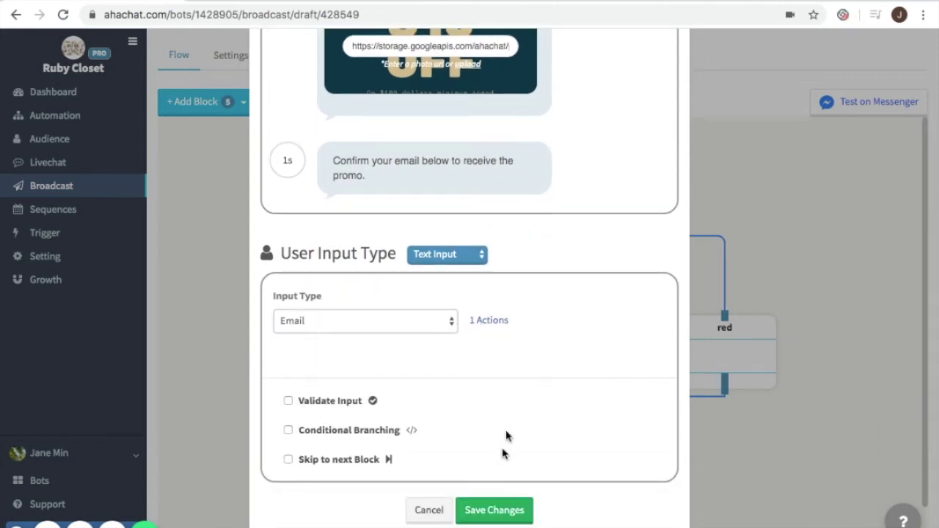
left_click(505, 511)
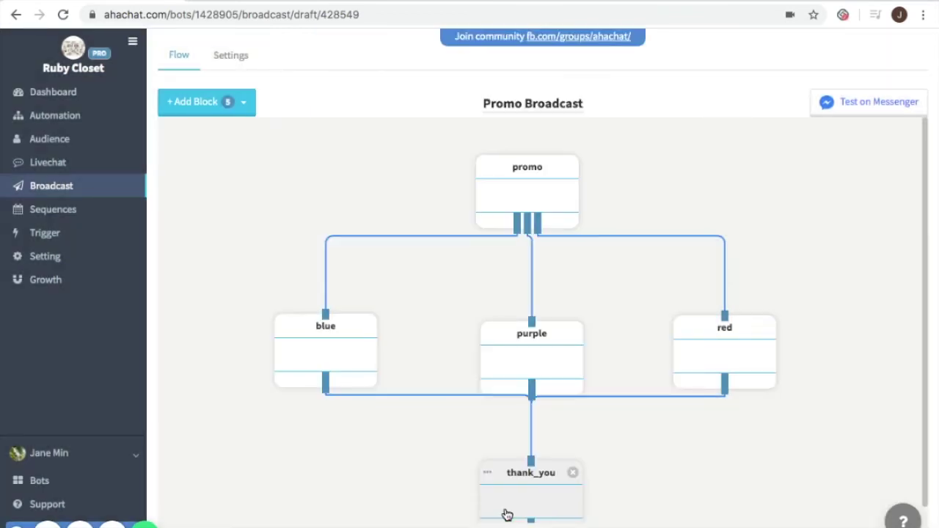
- Add a targeting condition in the broadcast settings so that only users whose Gender is Female are included
scroll(526, 393, "down", 1)
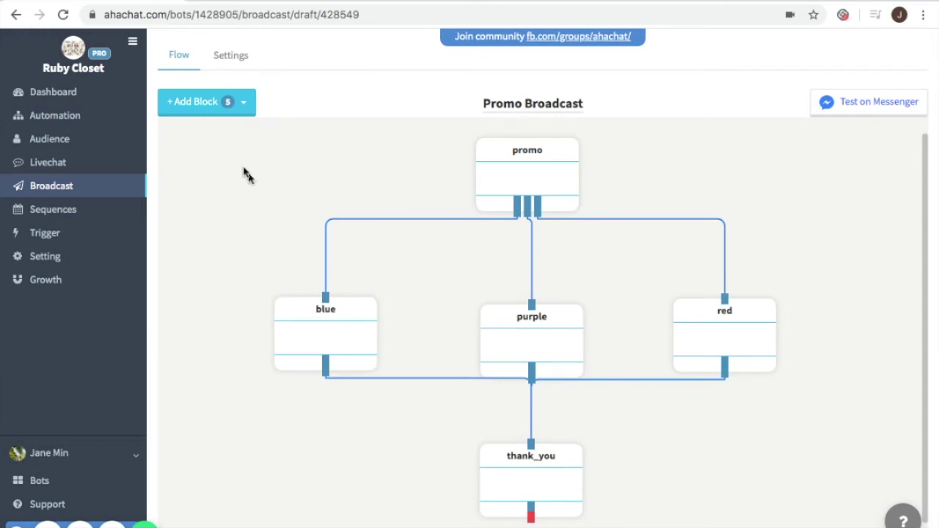
left_click(228, 63)
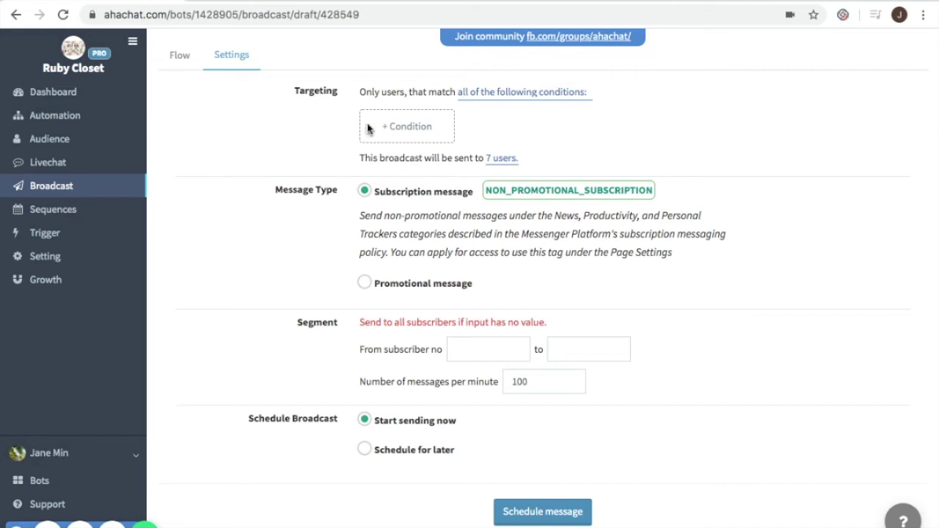
left_click(402, 126)
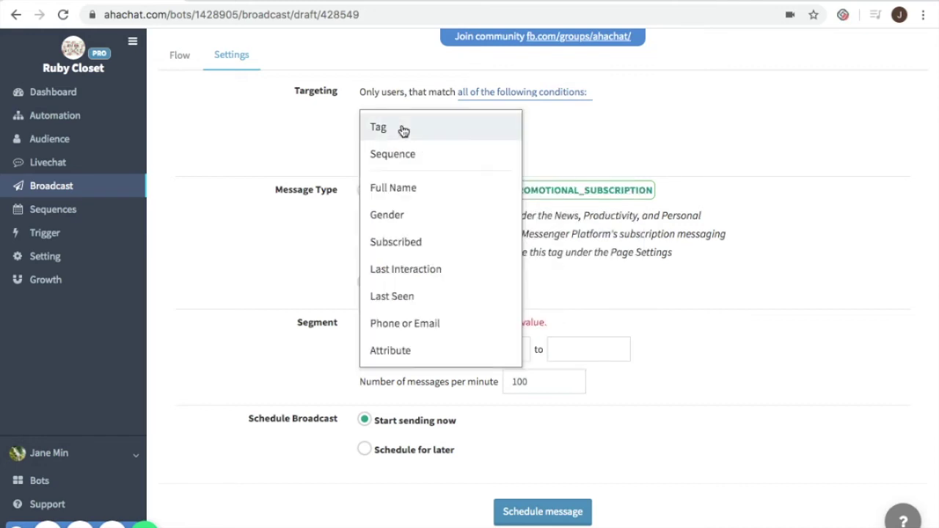
left_click(412, 229)
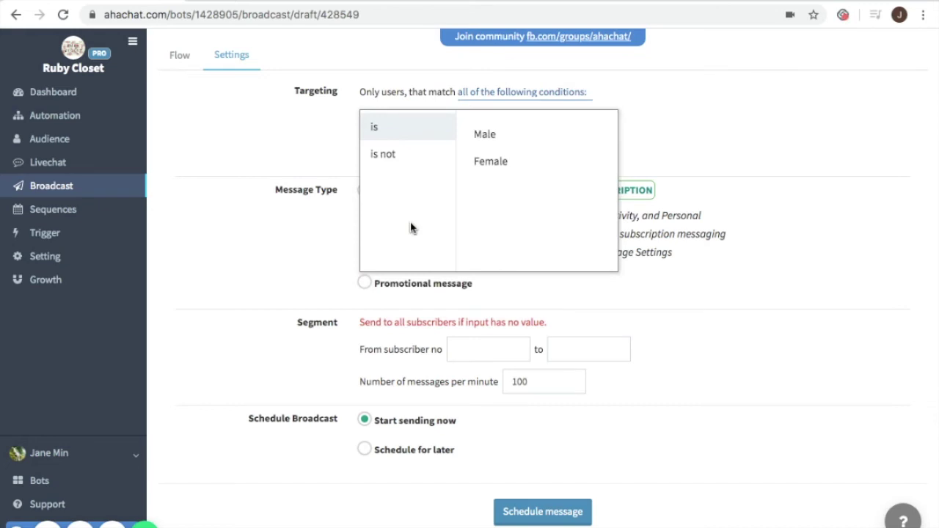
left_click(490, 163)
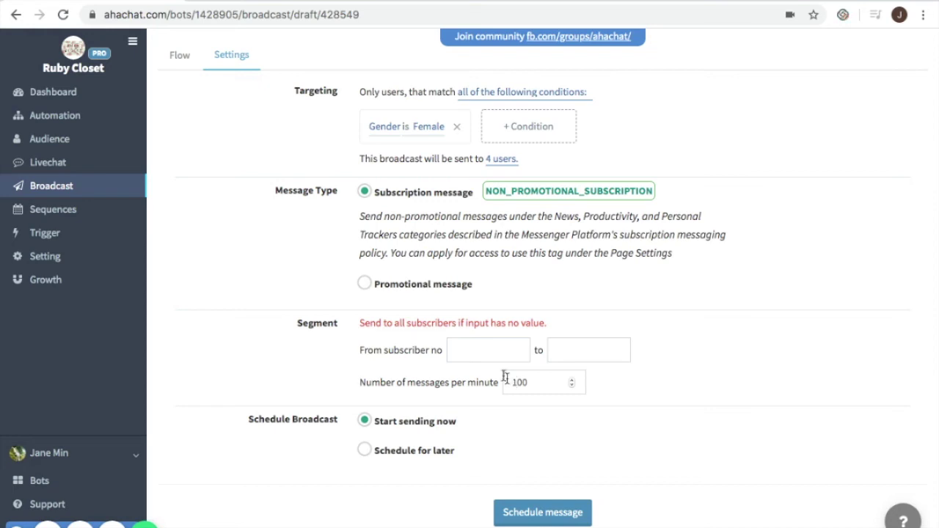
- Limit the broadcast segment to subscriber numbers 1 to 100
left_click(479, 349)
type("1")
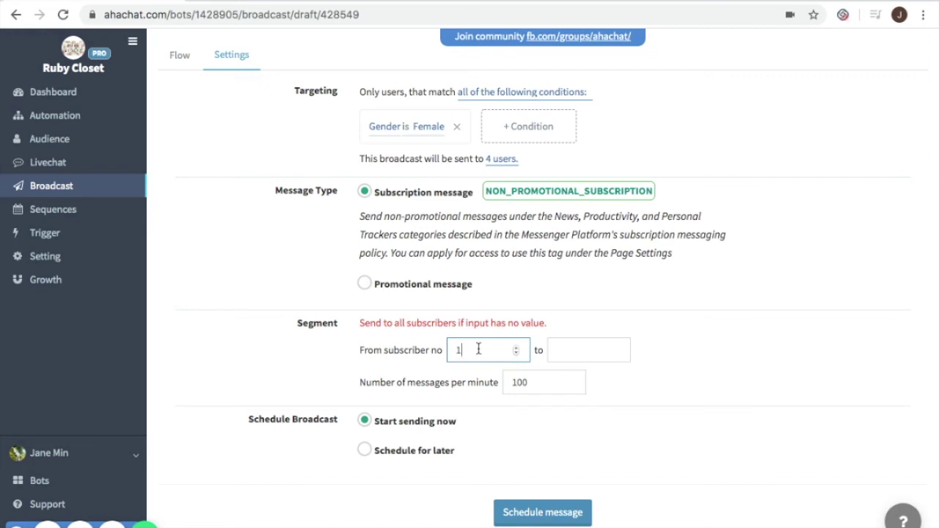
left_click(568, 351)
type("4")
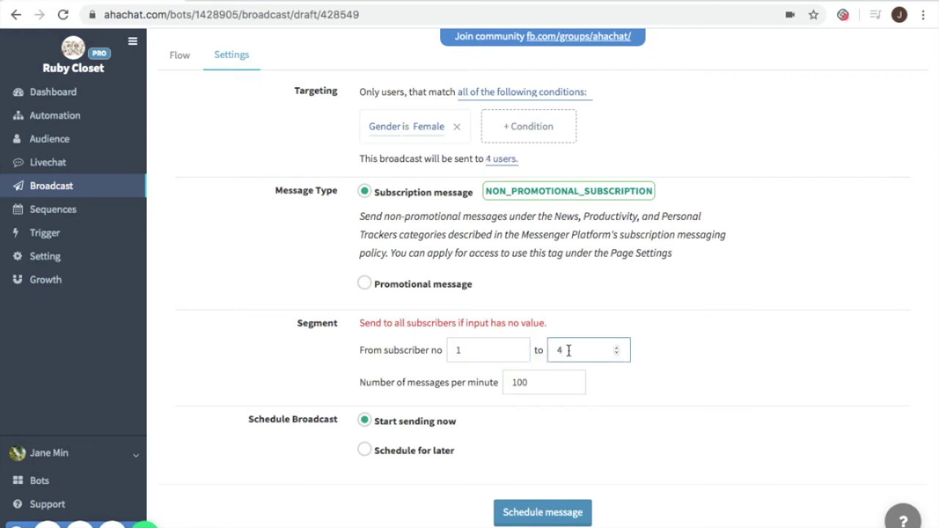
key("BackSpace")
type("100")
- Set the number of messages per minute to 2
left_click(542, 378)
key("BackSpace")
key("BackSpace")
key("BackSpace")
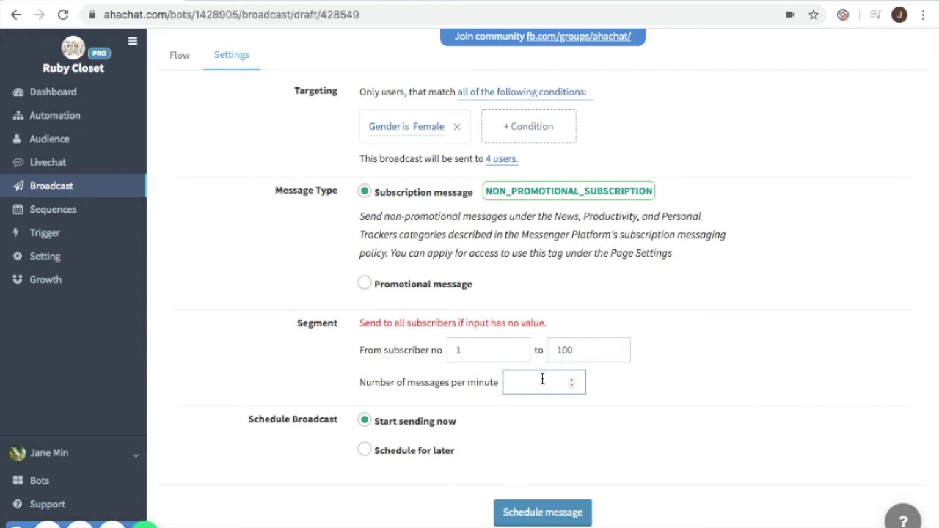
type("2")
- Examine the date and repeat options of Schedule for later, and switch the broadcast back to Start sending now
left_click(364, 452)
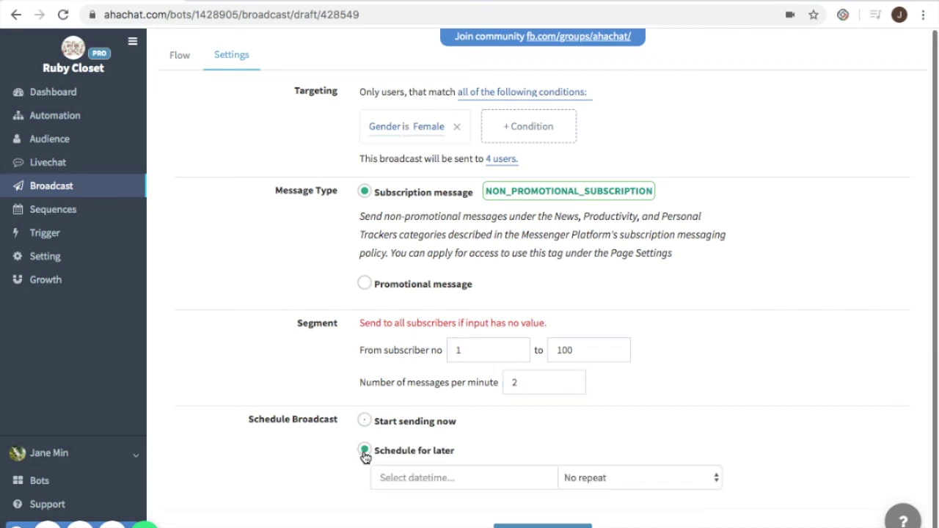
scroll(488, 479, "down", 1)
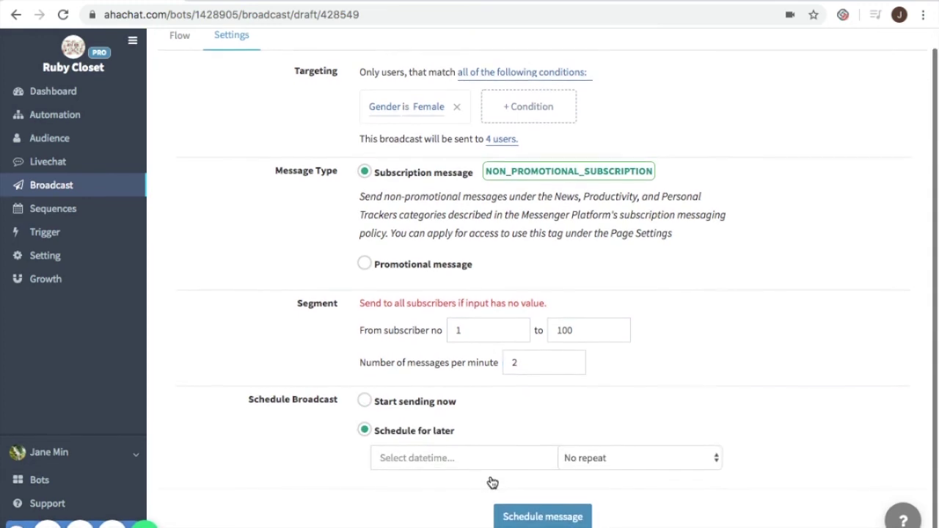
left_click(496, 467)
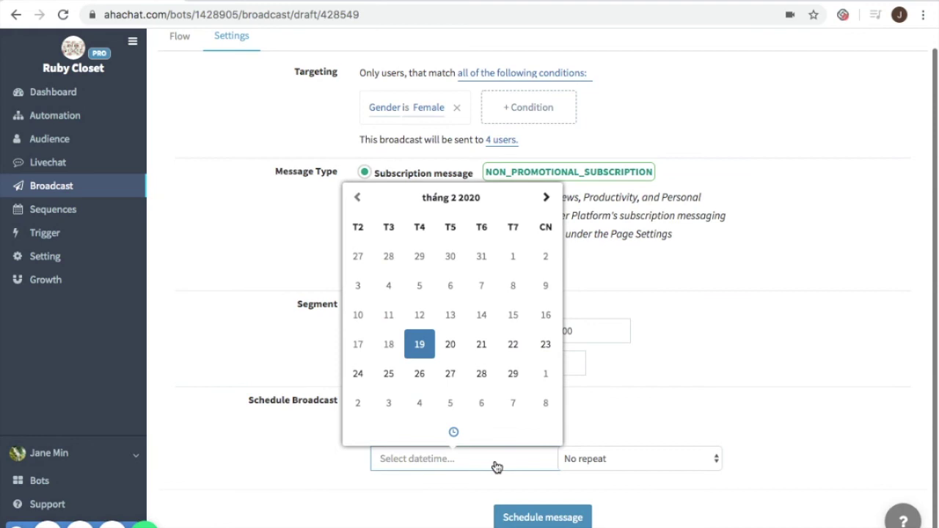
left_click(608, 469)
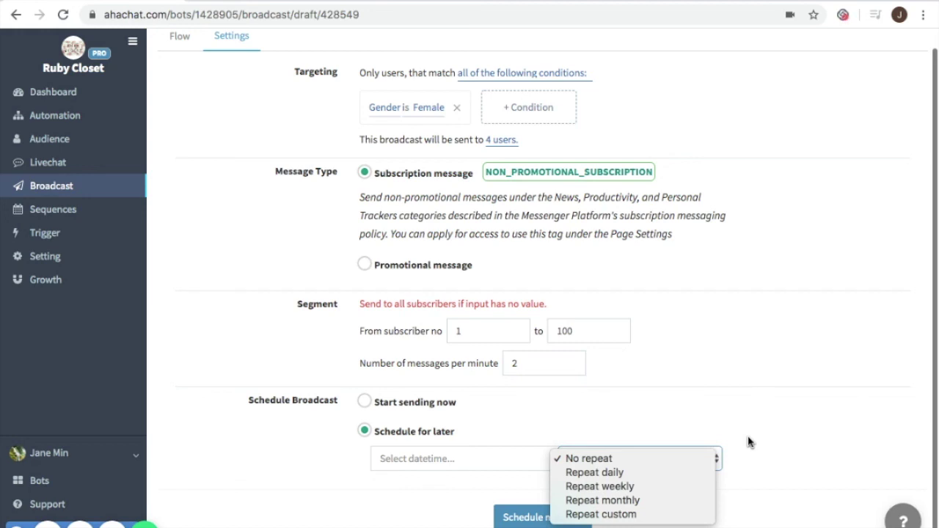
left_click(365, 405)
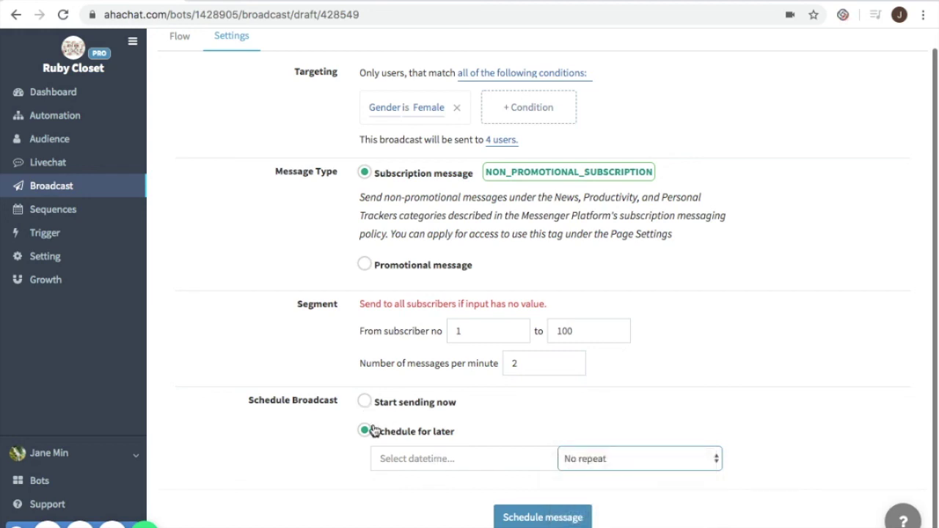
left_click(364, 403)
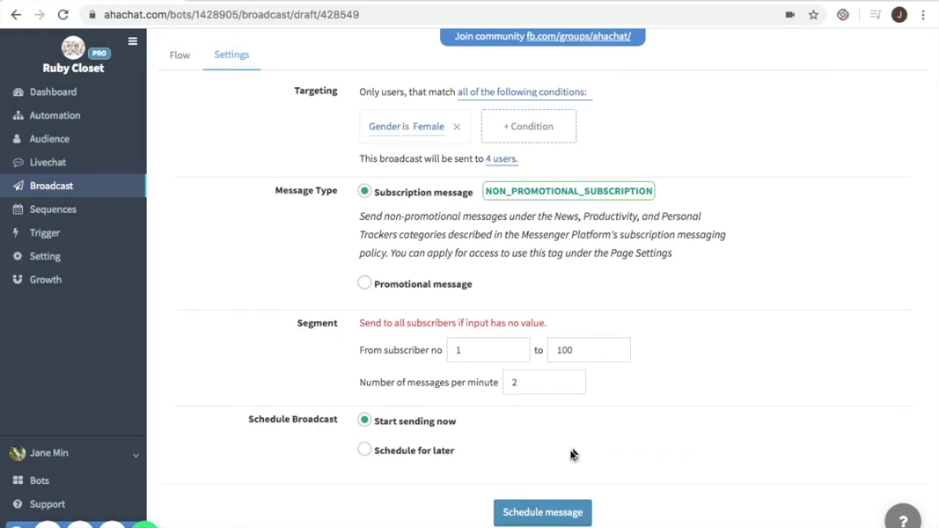
- Submit the broadcast for immediate sending, check the Promo Broadcast's delivery statistics, and return to the broadcast list
left_click(545, 513)
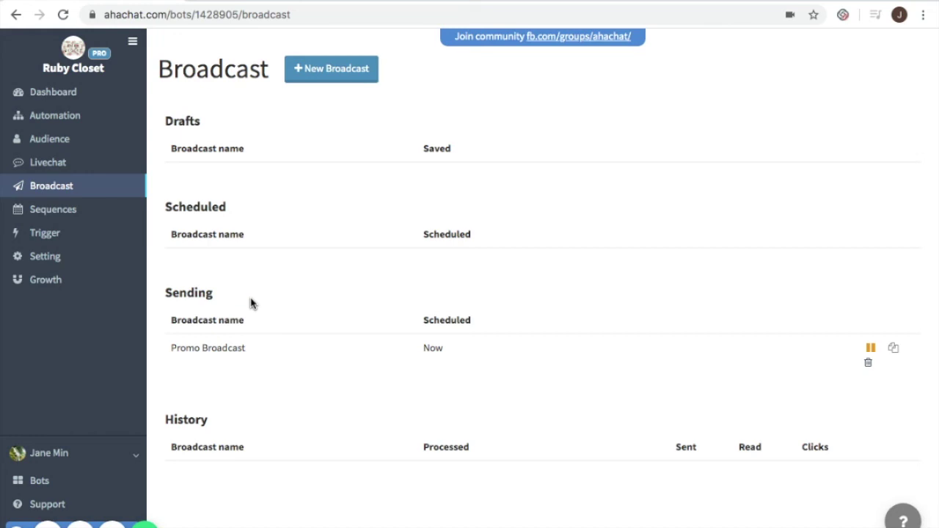
left_click(271, 369)
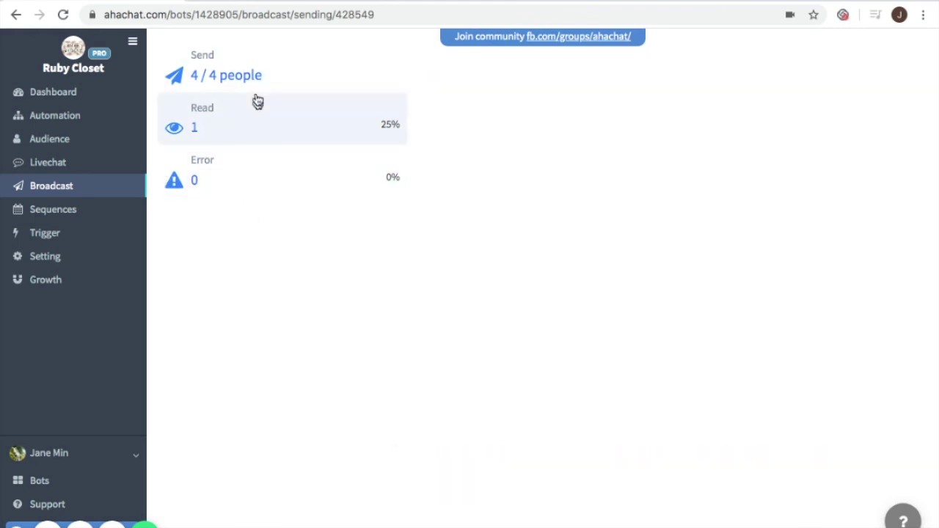
left_click(79, 195)
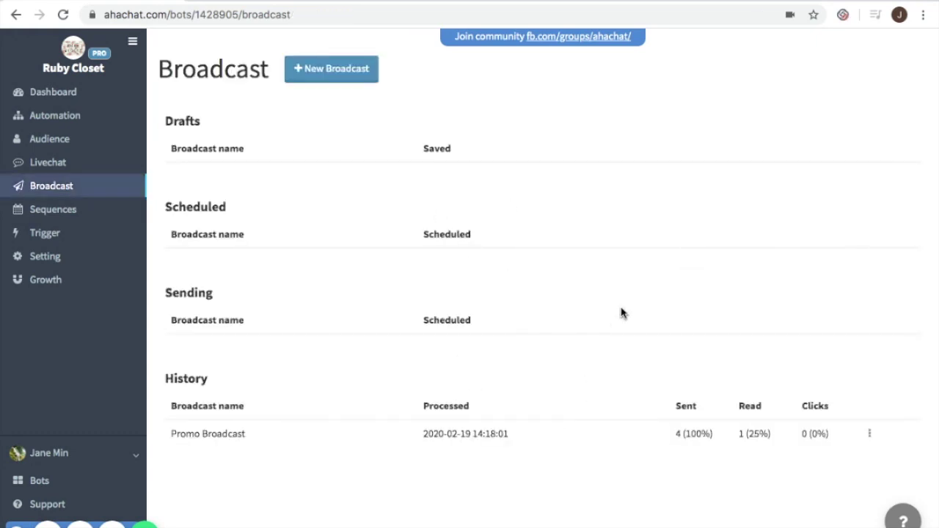